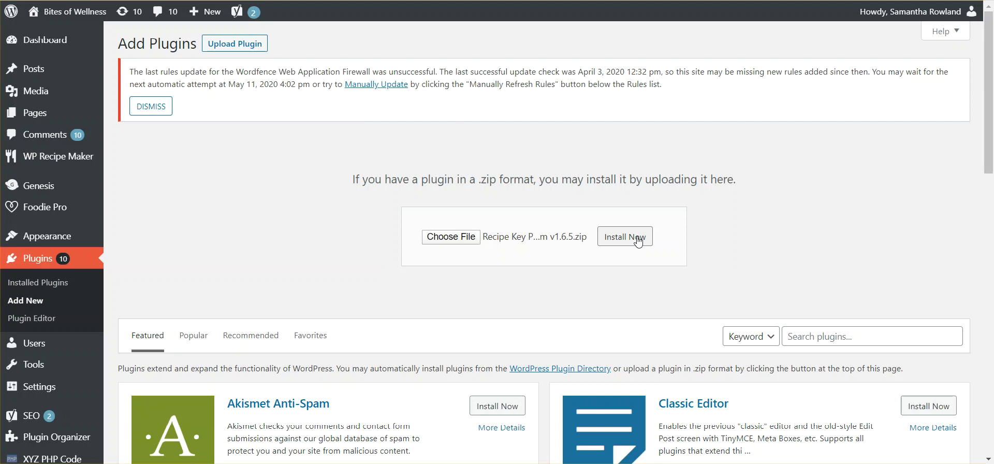
Install and activate the chosen Recipe Key Premium v1.6.5 plugin zip, and open the Recipe Key settings
click(639, 241)
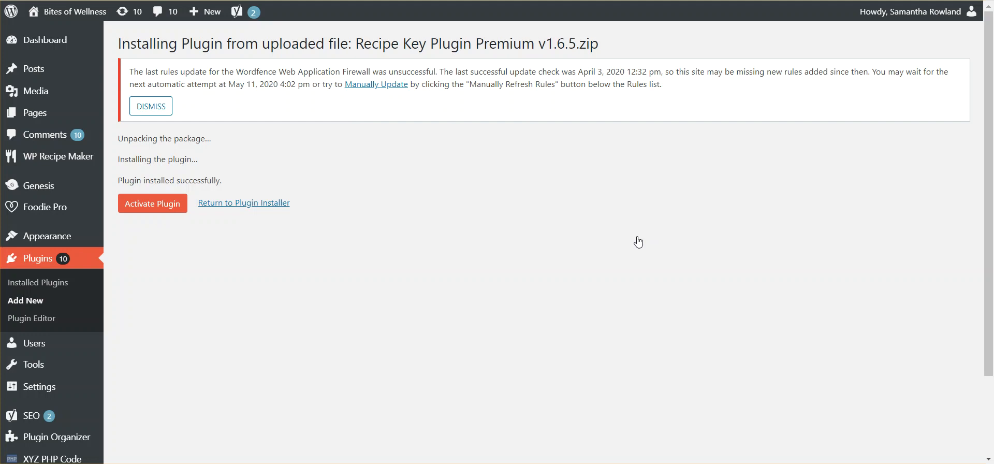
click(154, 205)
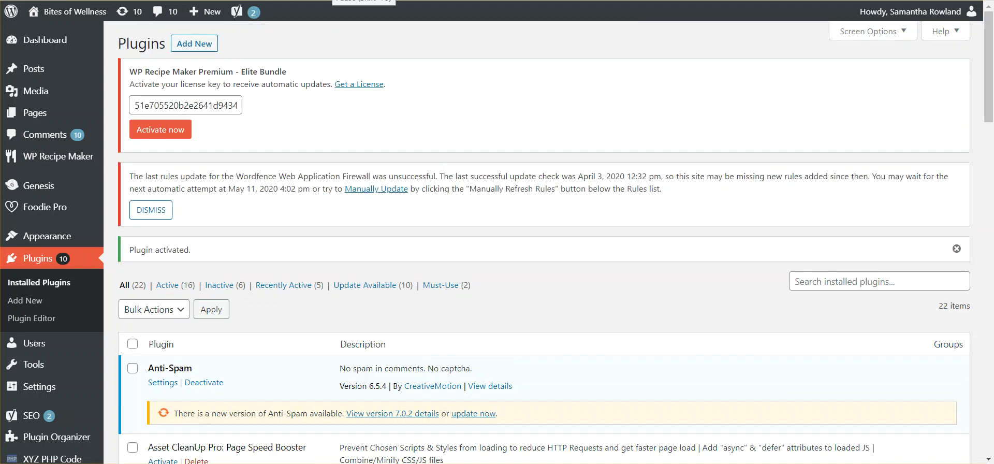
mouse_move(10, 385)
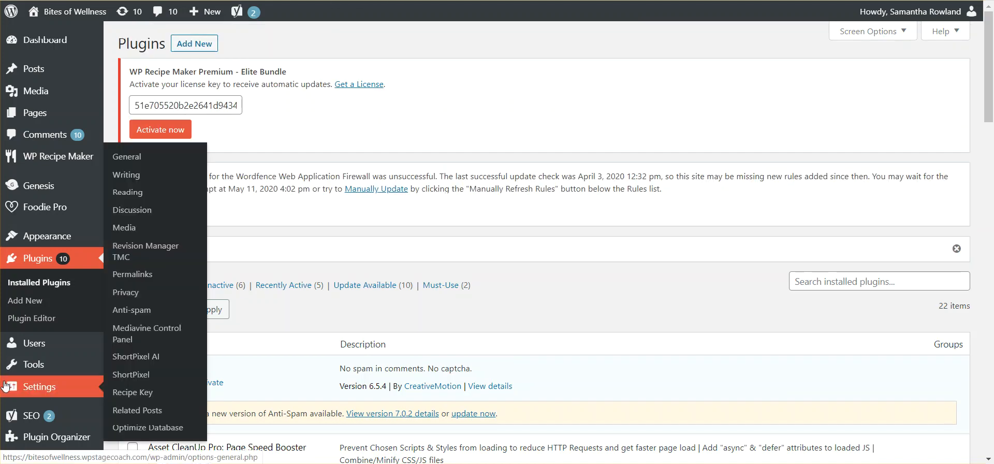
click(121, 392)
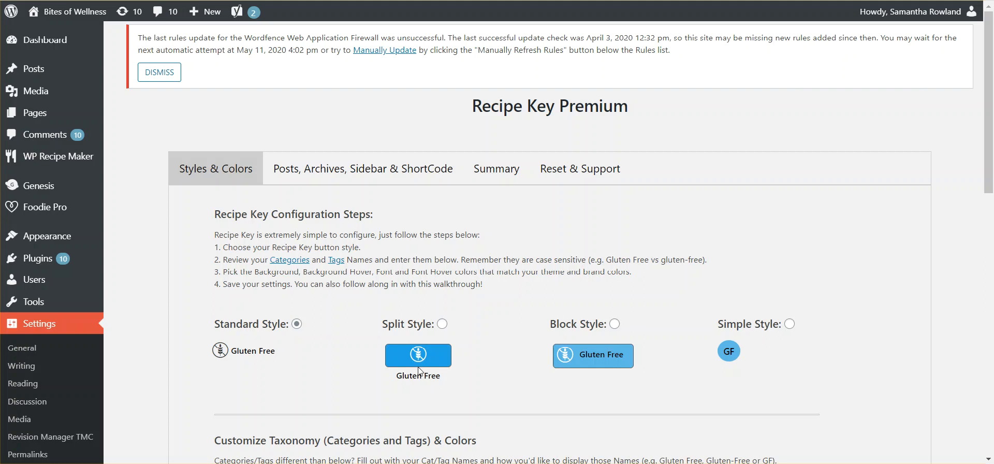
Choose Simple Style as the Recipe Key button style
drag(420, 379, 413, 378)
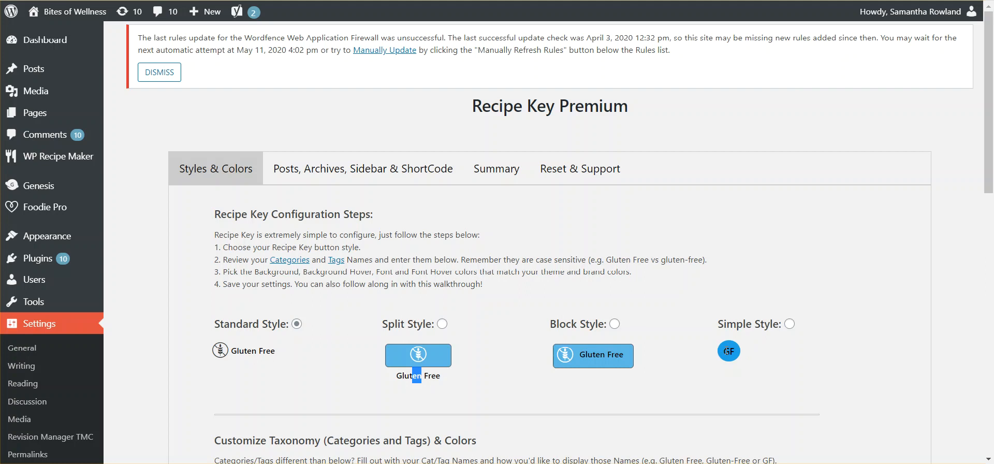
click(727, 351)
click(788, 324)
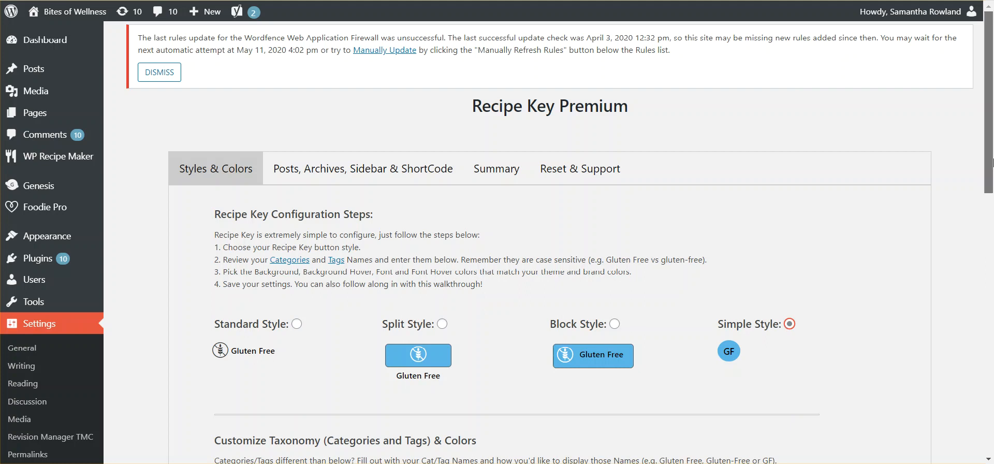
Try the dark green #187c27 as the Gluten Free background color, and reset that color to its default
drag(990, 167, 984, 325)
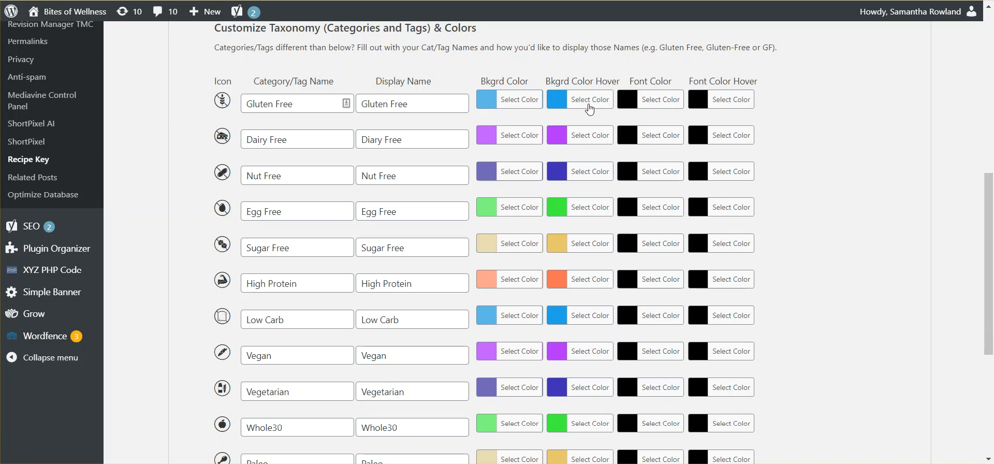
click(522, 99)
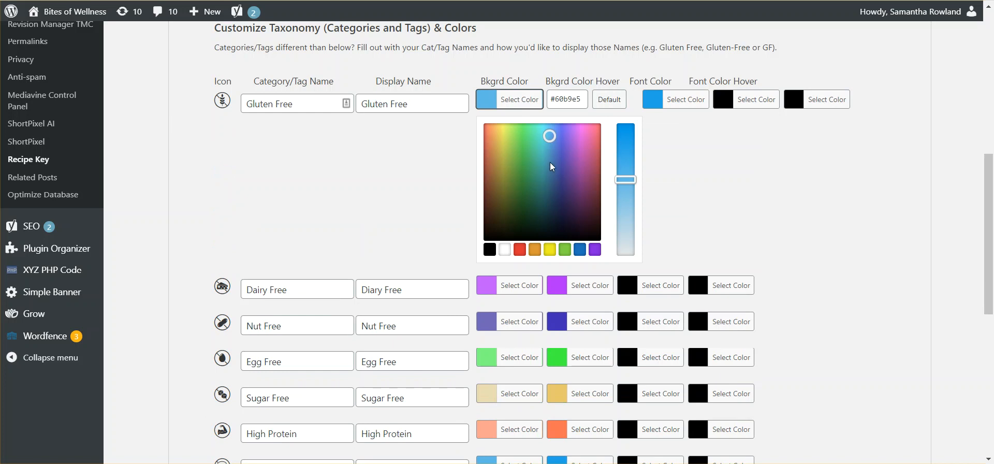
mouse_move(550, 166)
mouse_down()
mouse_move(557, 202)
mouse_move(558, 180)
mouse_move(526, 183)
mouse_up()
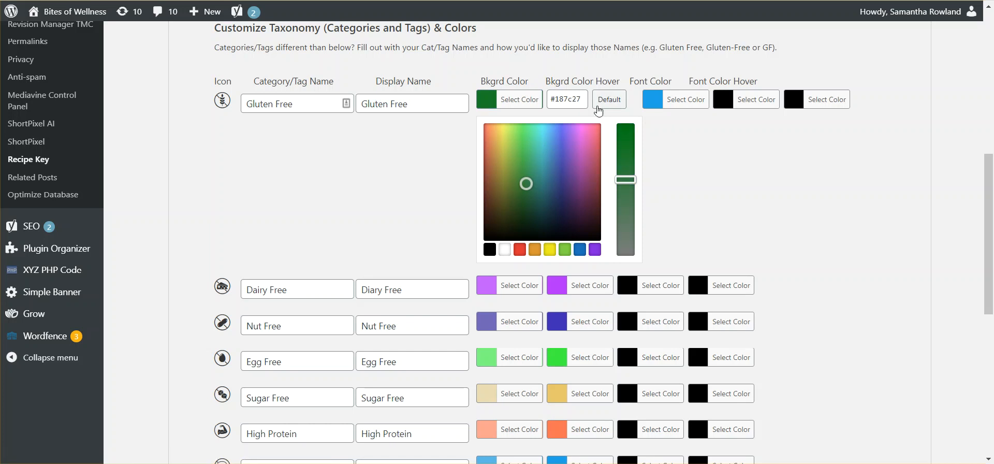
click(596, 105)
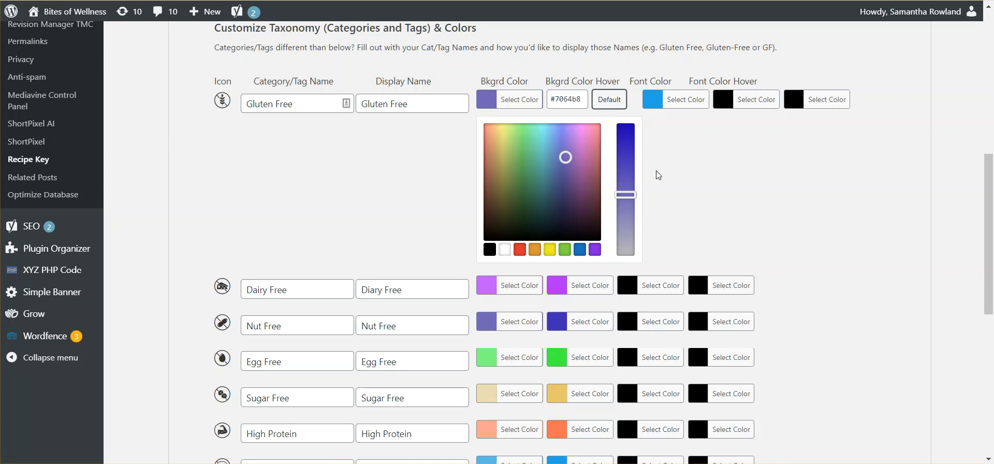
click(560, 99)
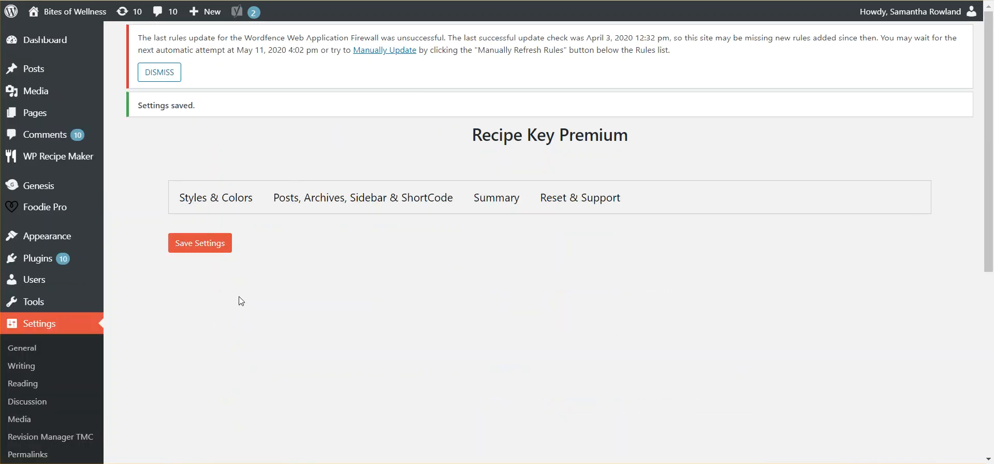
Set the Gluten Free row's category/tag name to "gluten free" and its display name to "GF"
drag(988, 84, 987, 201)
drag(324, 238, 208, 224)
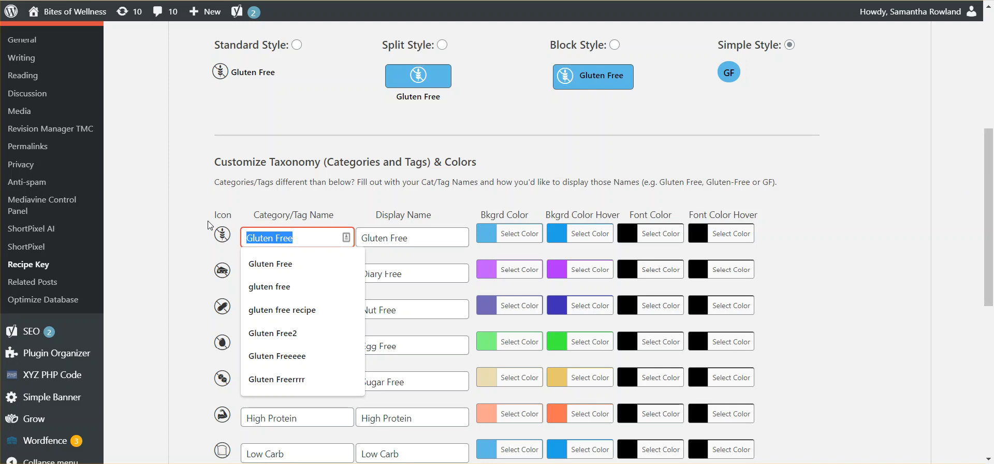
text(gluten free)
key(Tab)
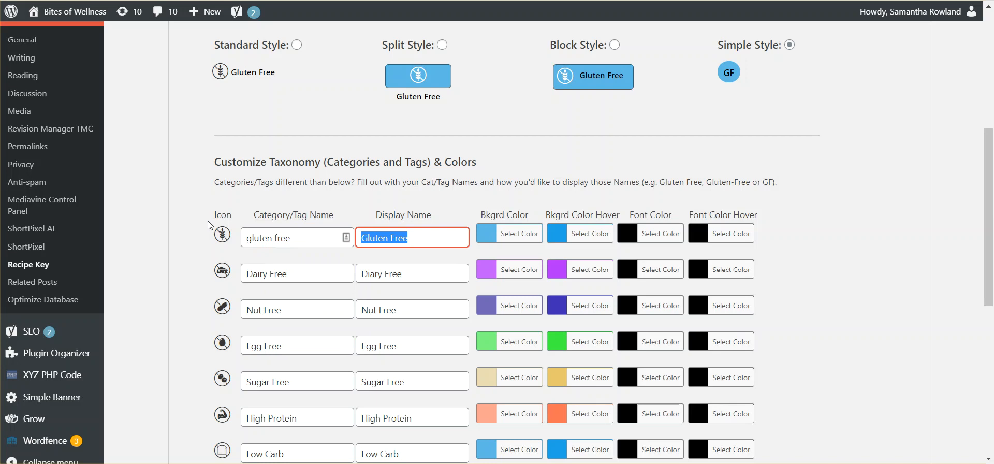
text(GF)
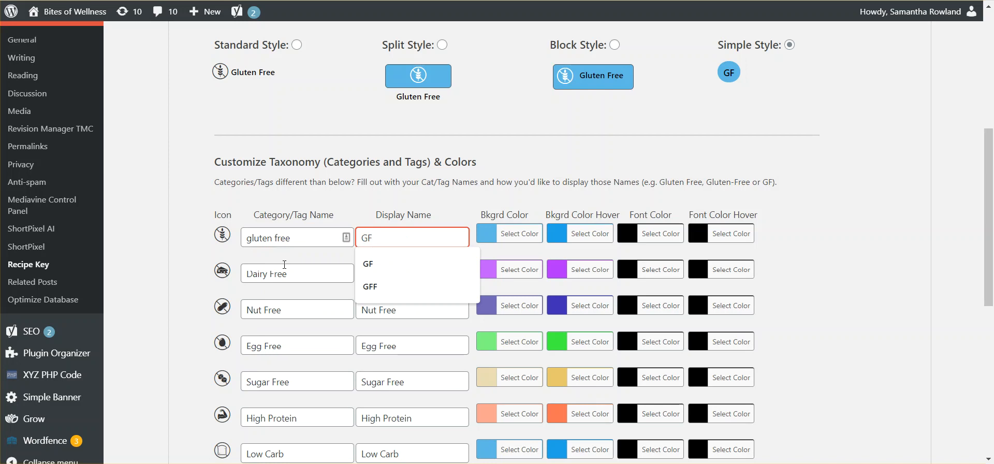
Set the Dairy Free row's category/tag name to "diary free" and its display name to "DF"
drag(289, 268, 279, 267)
key(BackSpace)
key(BackSpace)
key(BackSpace)
key(BackSpace)
key(BackSpace)
key(BackSpace)
key(BackSpace)
key(BackSpace)
key(BackSpace)
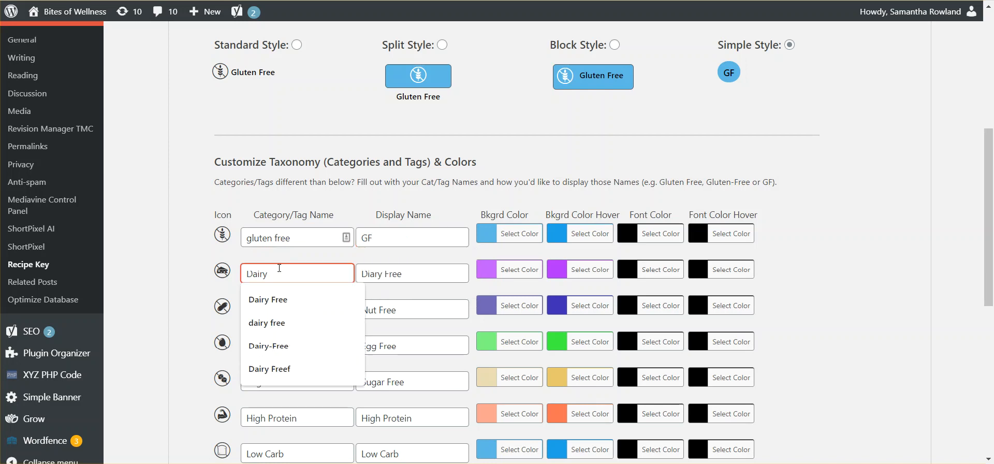
text(diqr)
key(BackSpace)
key(BackSpace)
text(ary free)
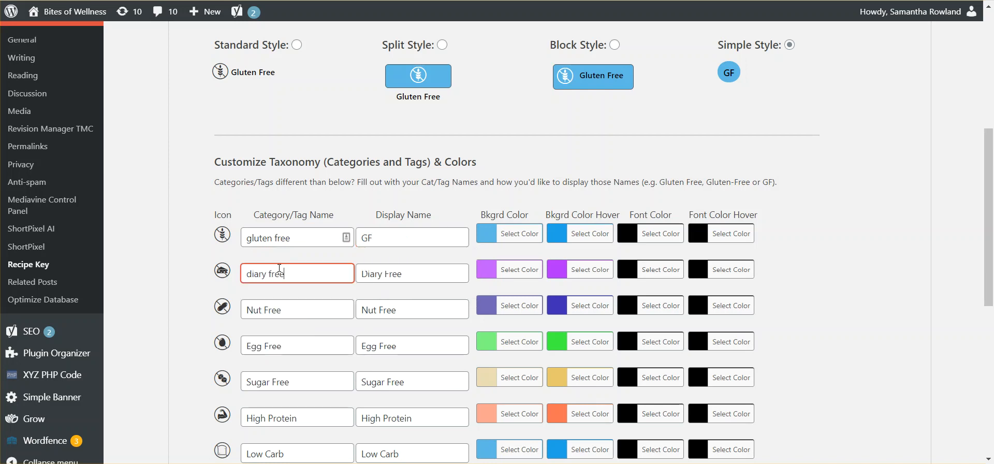
key(Tab)
text(DF)
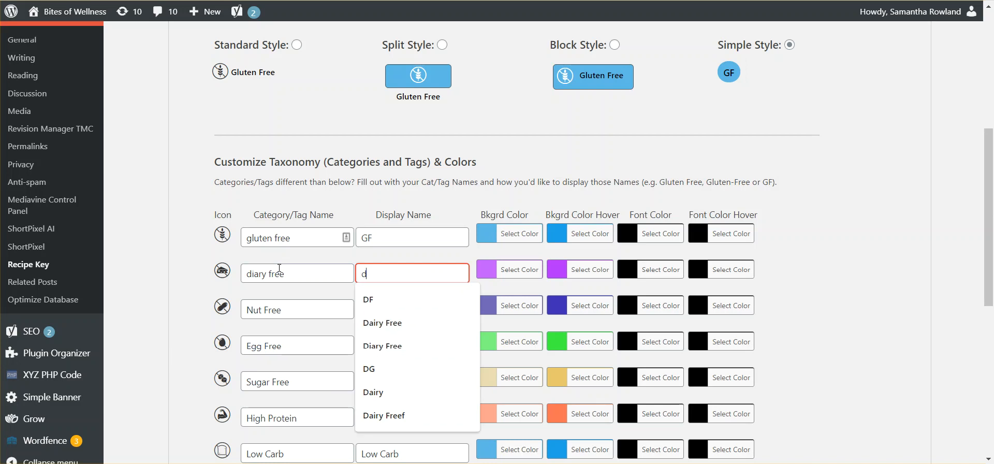
Set the Nut Free row's category/tag name to "nut free" and its display name to "NF"
drag(288, 306, 184, 317)
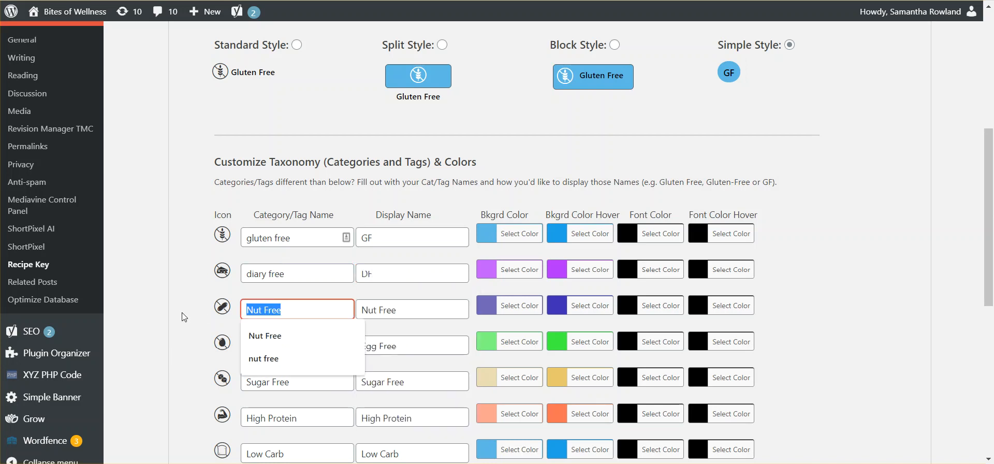
text(nut free)
key(Tab)
text(NF)
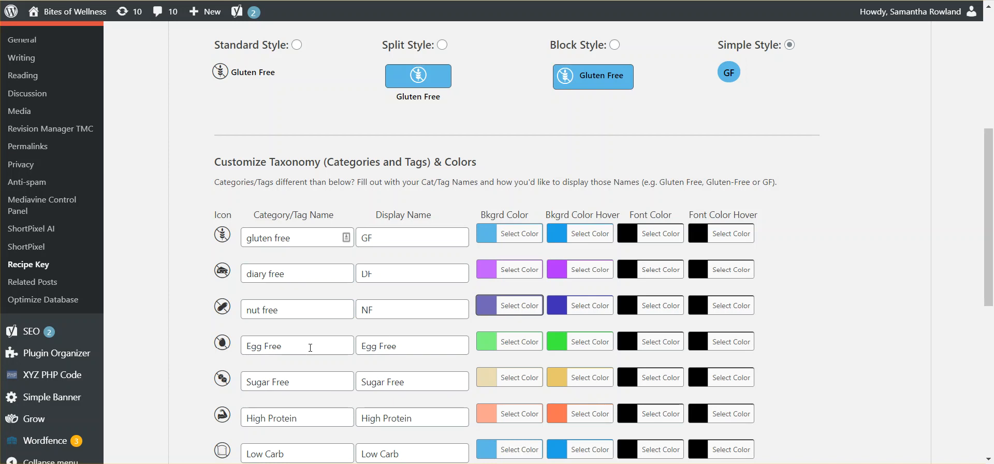
Set the Egg Free row's category/tag name to "egg free"
drag(311, 345, 206, 365)
text(Egg)
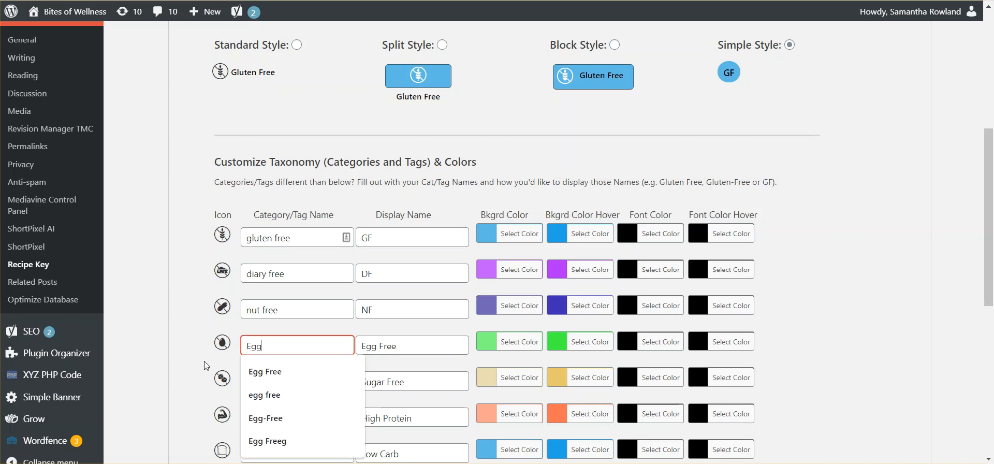
key(BackSpace)
key(BackSpace)
key(BackSpace)
text(egg free)
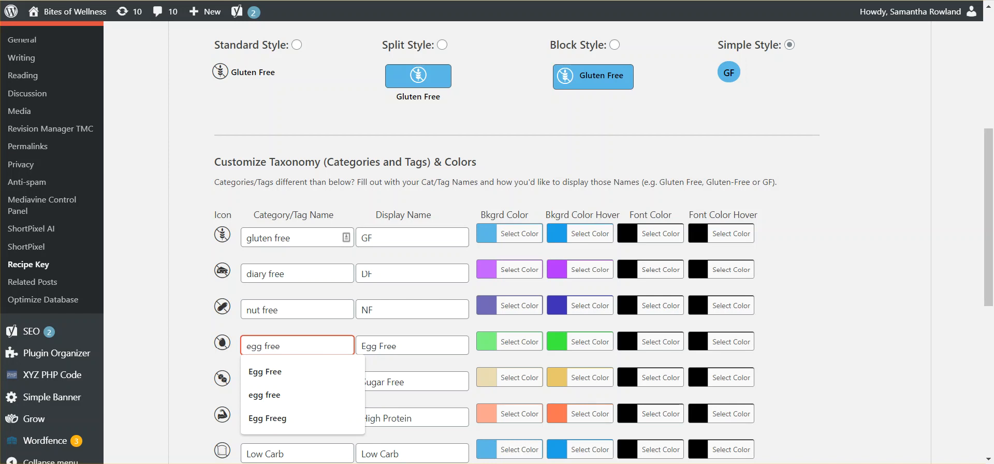
Review the category/tag names and display names in the remaining taxonomy rows, including paleo and high protein
scroll(784, 170, down, 7)
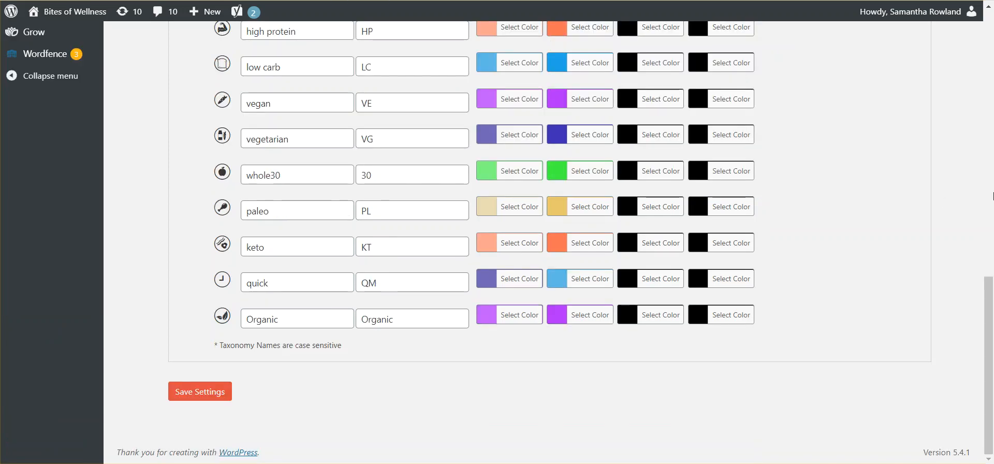
drag(987, 315, 914, 405)
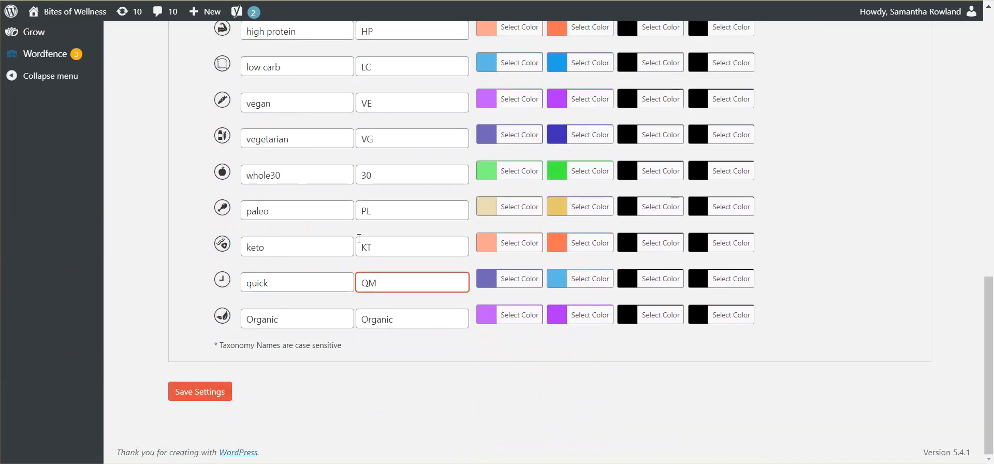
click(288, 212)
drag(288, 213, 231, 207)
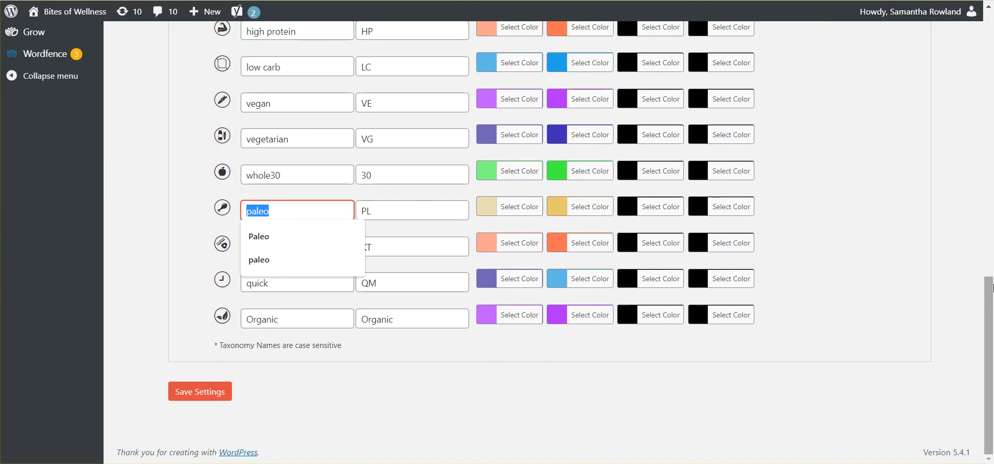
drag(992, 288, 992, 218)
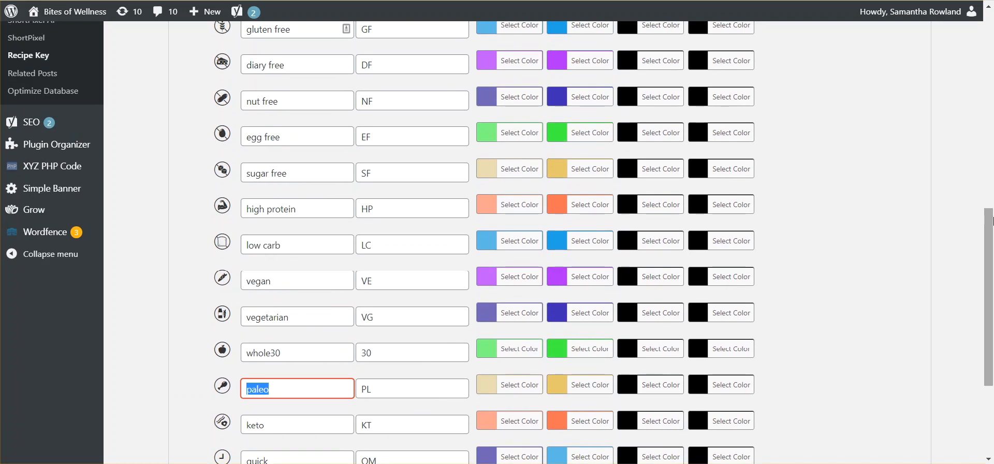
click(265, 209)
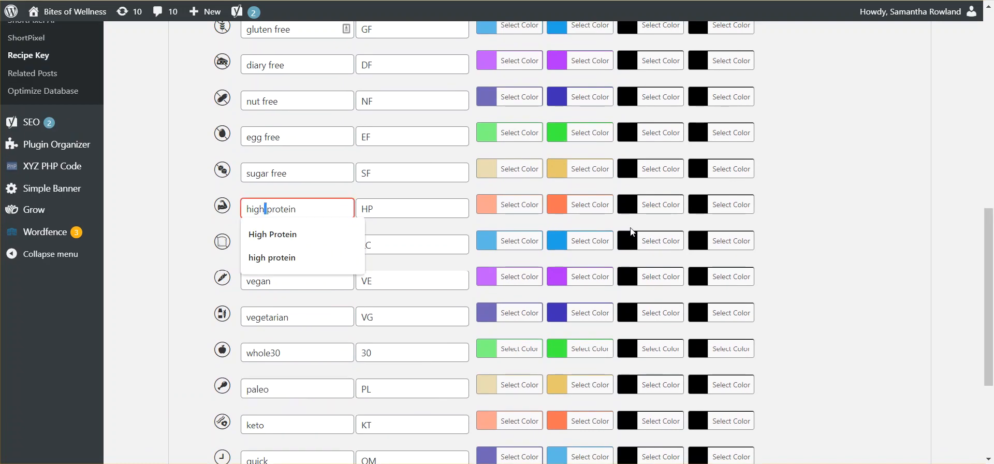
Save the Recipe Key style and taxonomy settings
drag(992, 298, 992, 201)
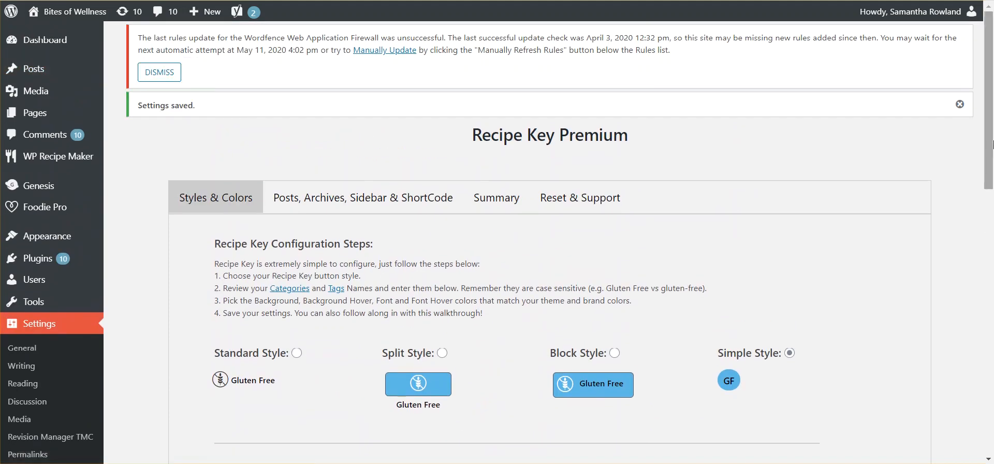
scroll(773, 226, down, 15)
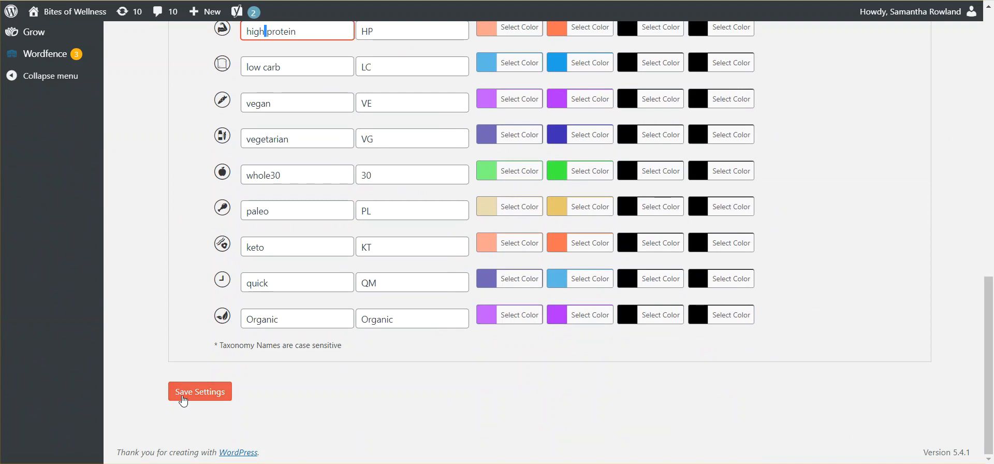
click(183, 398)
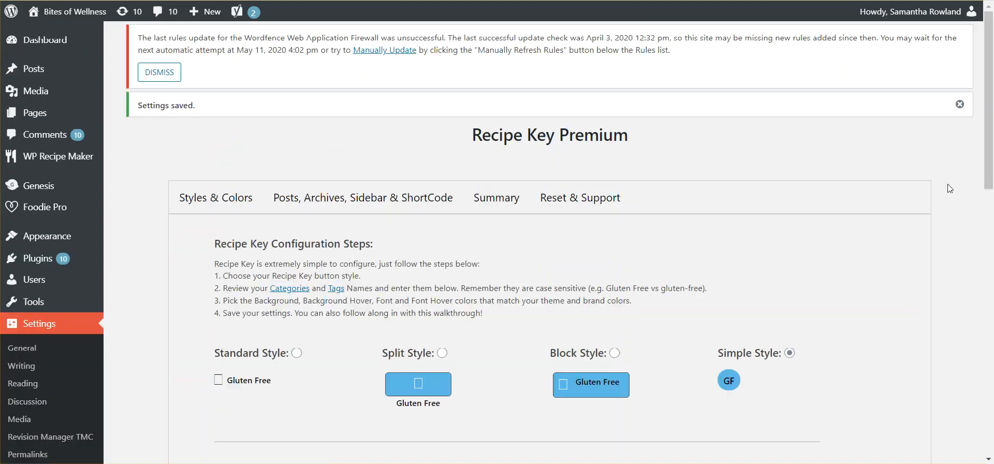
Examine the background, background hover, font and font hover color columns of the taxonomy table
scroll(483, 251, down, 5)
drag(483, 250, 758, 250)
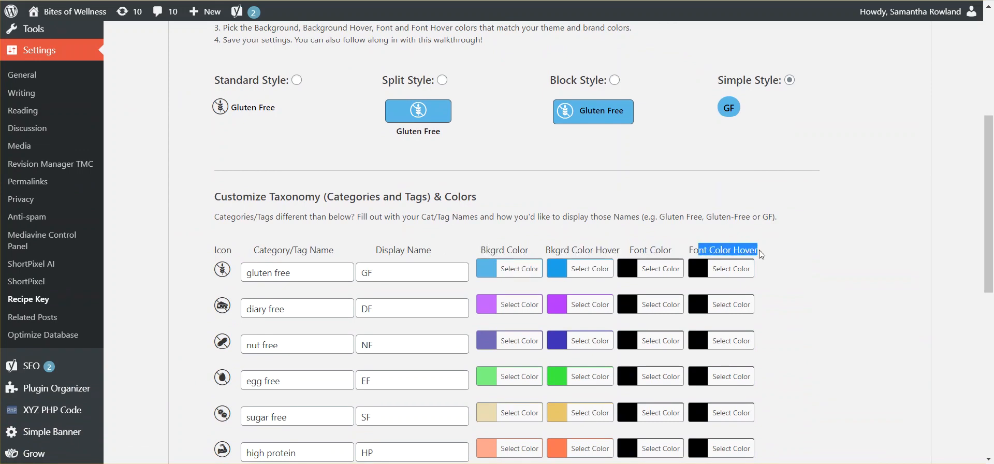
scroll(761, 253, up, 3)
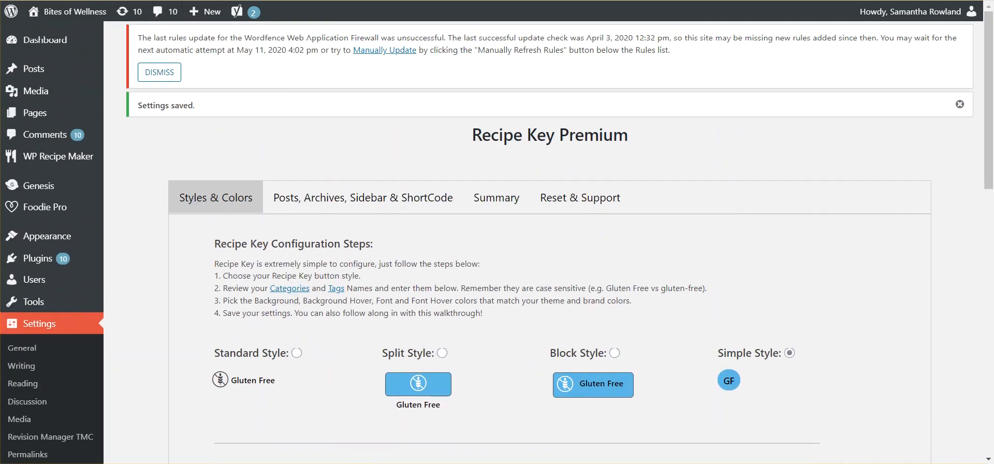
Open the posts, archives, sidebar and shortcode settings, and view the options for where to show Recipe Key without changing the selection
click(314, 204)
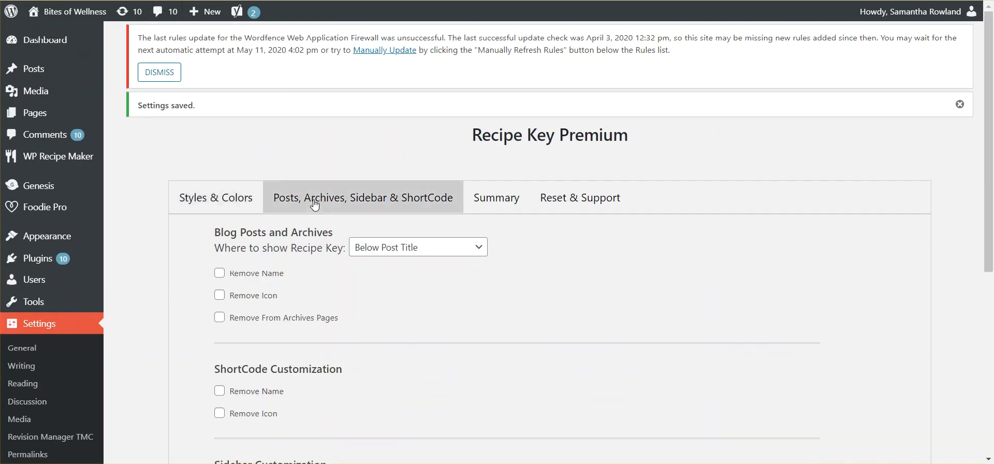
drag(989, 126, 987, 192)
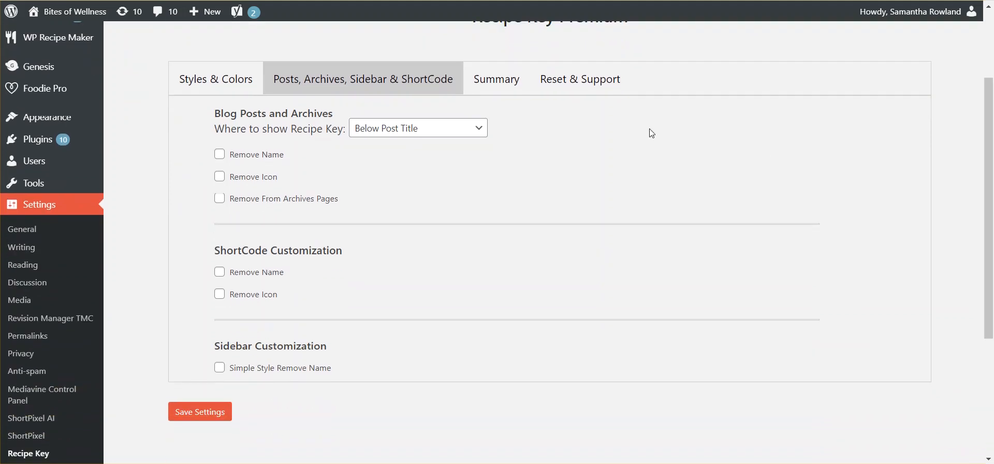
click(454, 136)
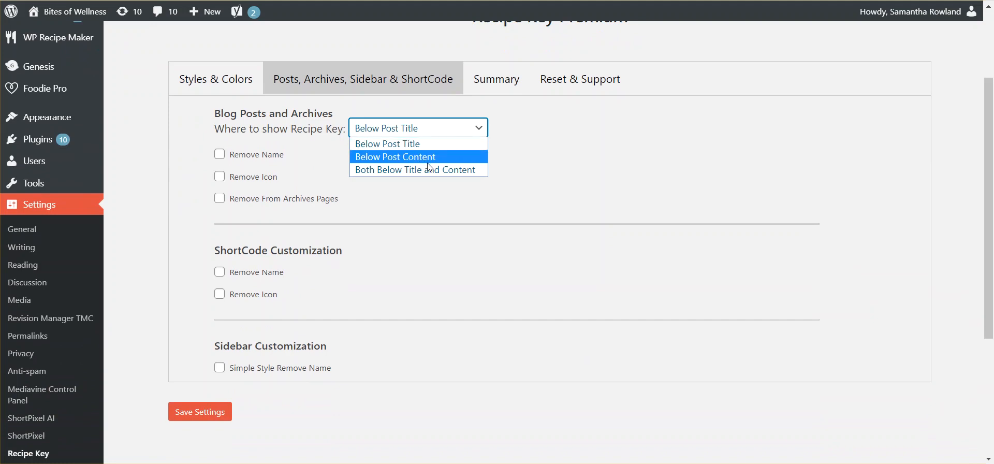
click(488, 248)
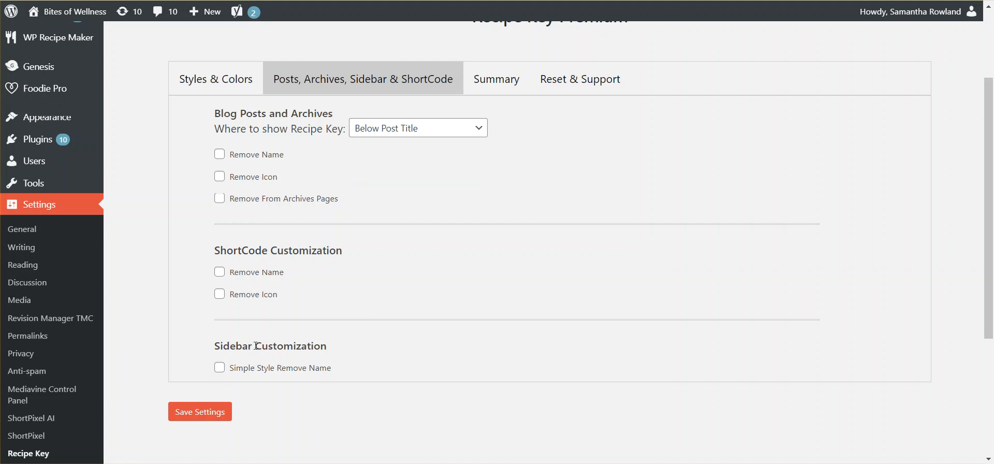
Open the Recipe Key summary and check the taxonomy entries, including the second one marked as having no matching tag, category or slug
drag(248, 367, 288, 373)
click(541, 233)
click(506, 86)
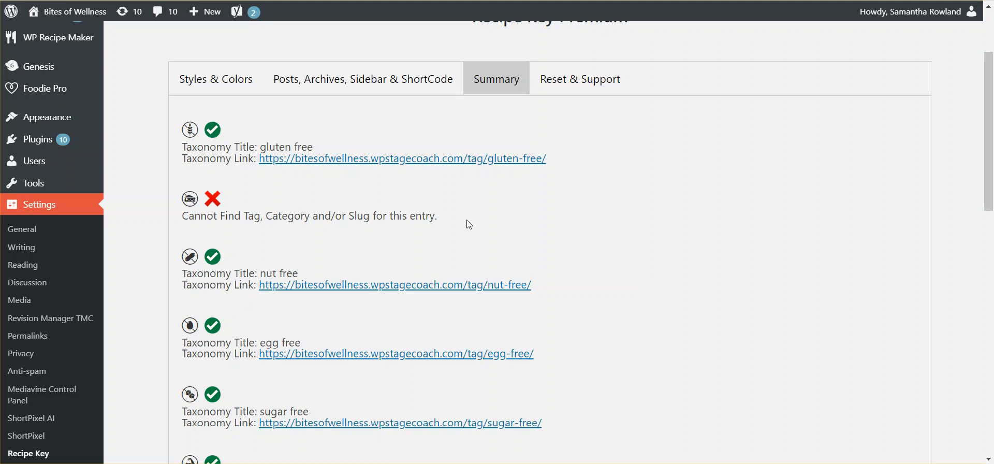
drag(438, 215, 253, 207)
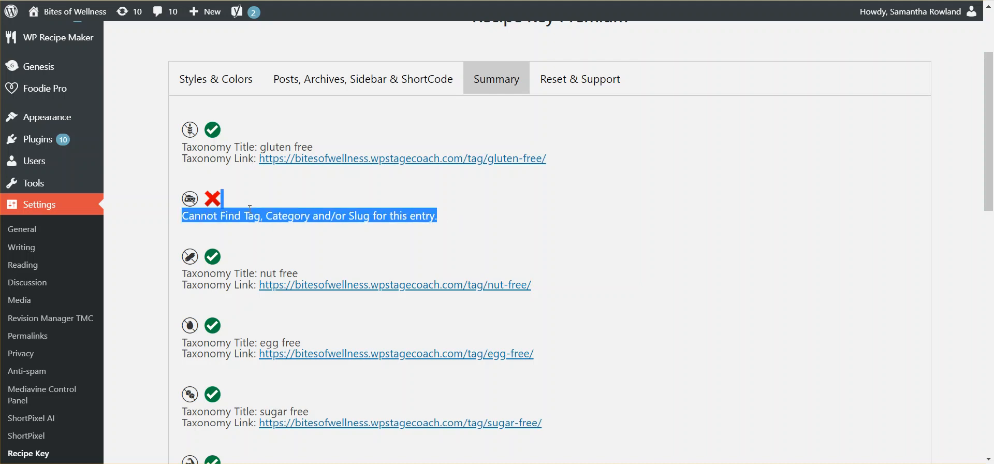
Open the post tags list in a new browser tab, search for "dairy" and check the exact spelling of the tag's name
drag(989, 116, 993, 57)
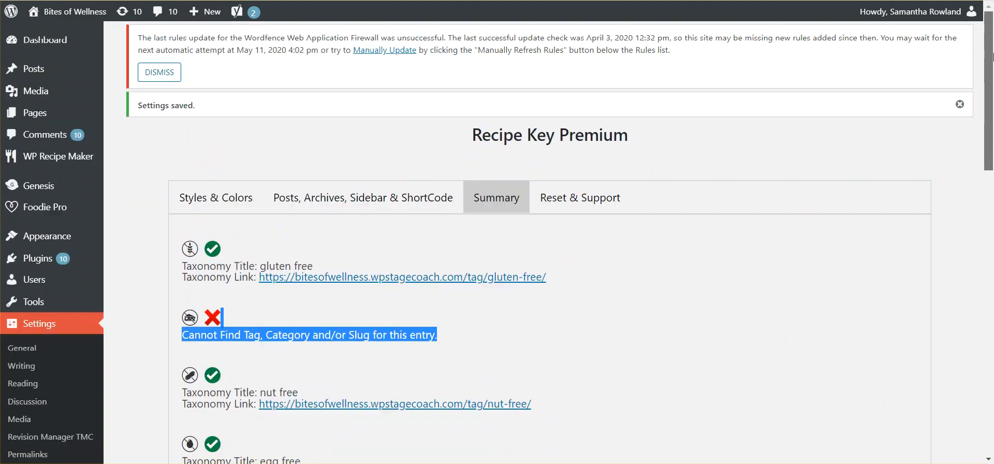
mouse_move(91, 72)
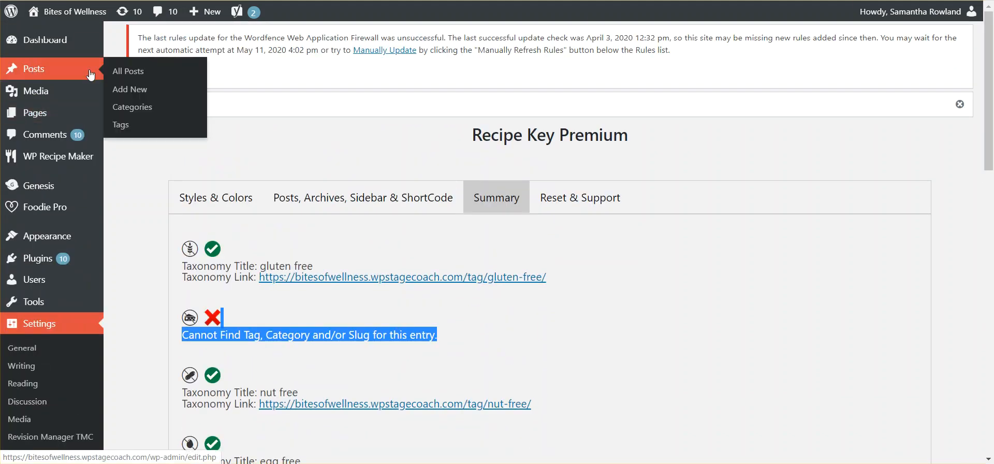
right_click(120, 124)
click(139, 136)
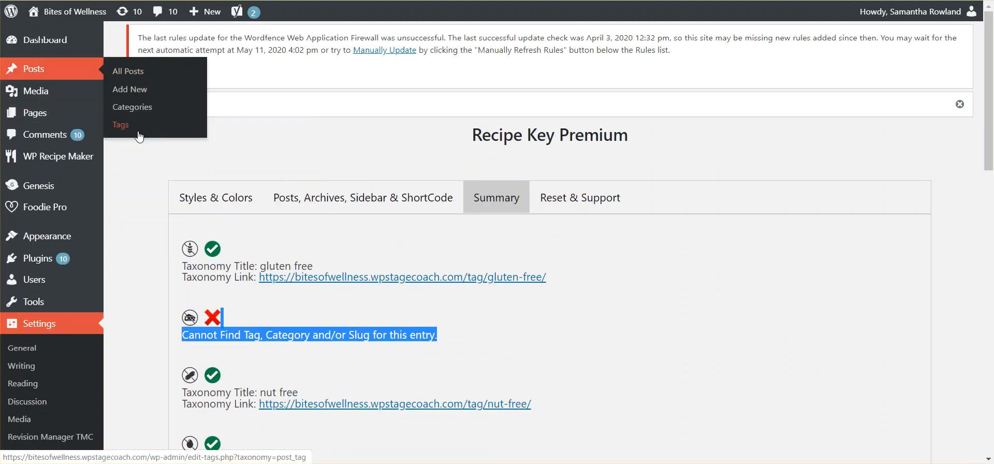
key(ctrl+Tab)
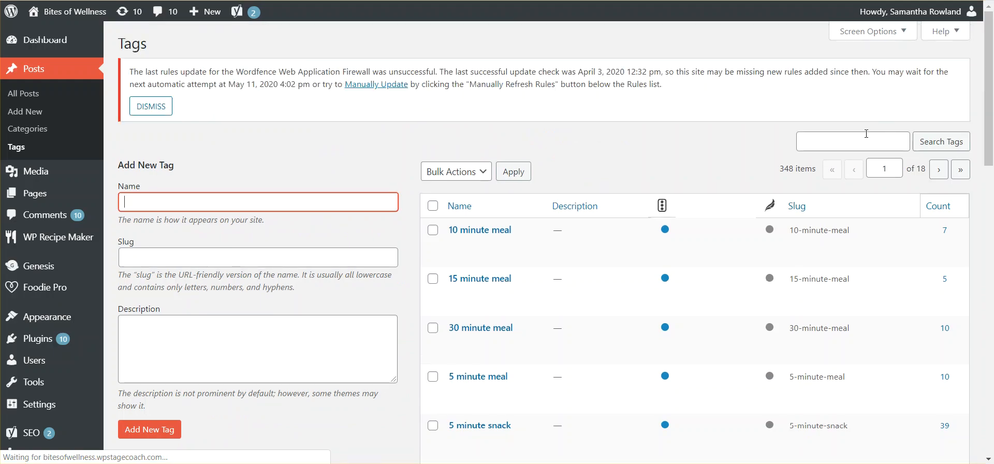
click(866, 134)
text(dairy)
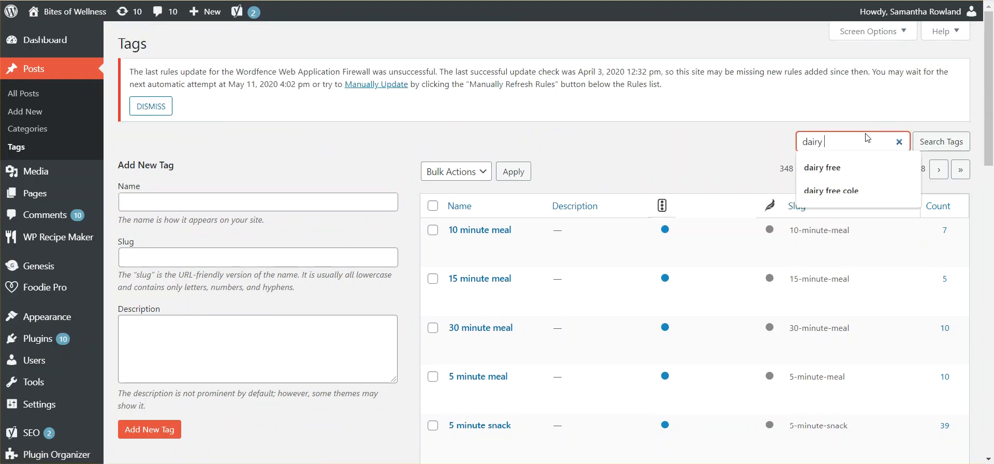
key(Return)
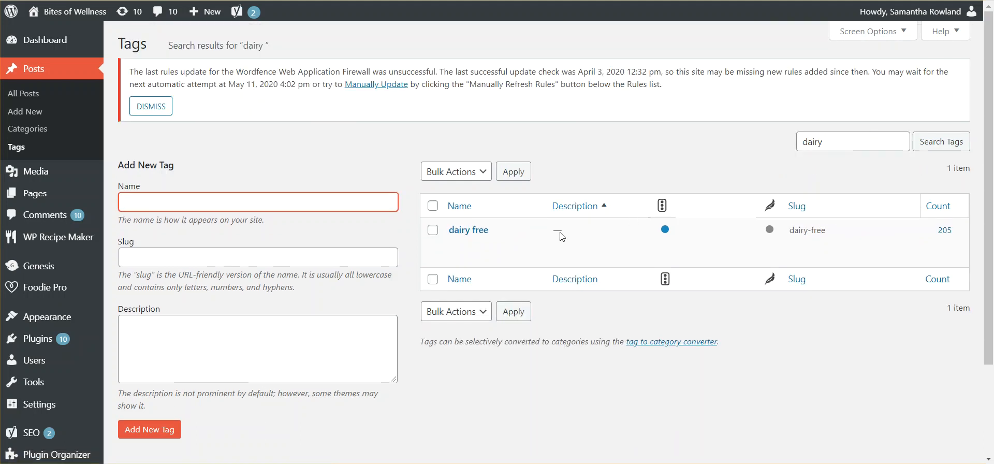
drag(505, 232, 451, 228)
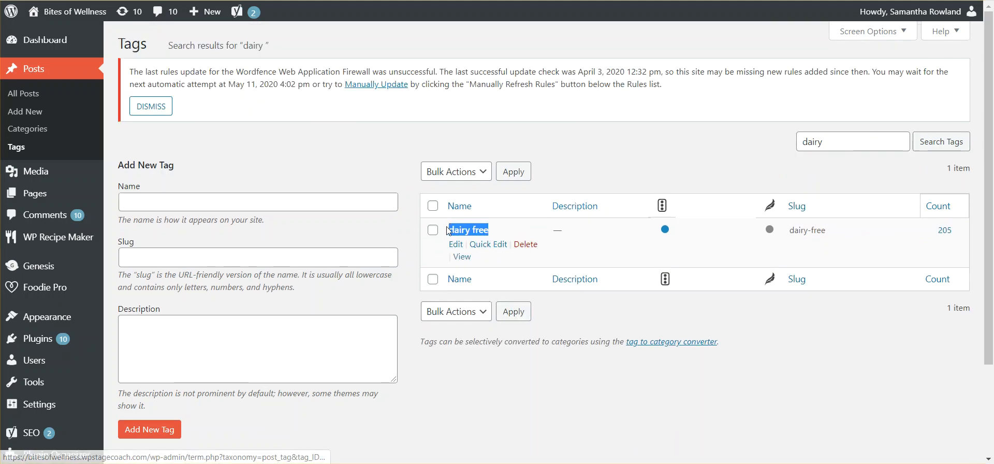
Return to the Recipe Key styles and colors settings, correct the misspelled "diary free" tag name to "dairy free" and save the settings
key(ctrl+shift+Tab)
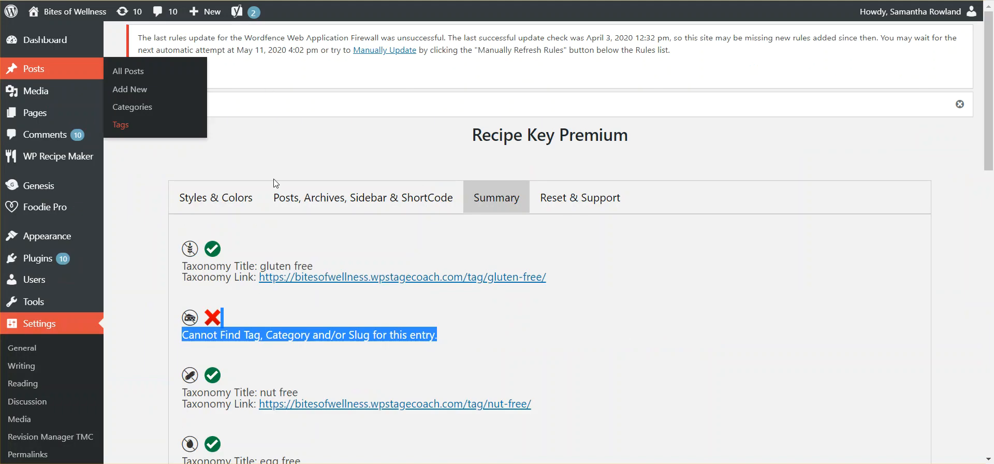
click(197, 202)
scroll(989, 130, down, 1)
scroll(990, 131, down, 2)
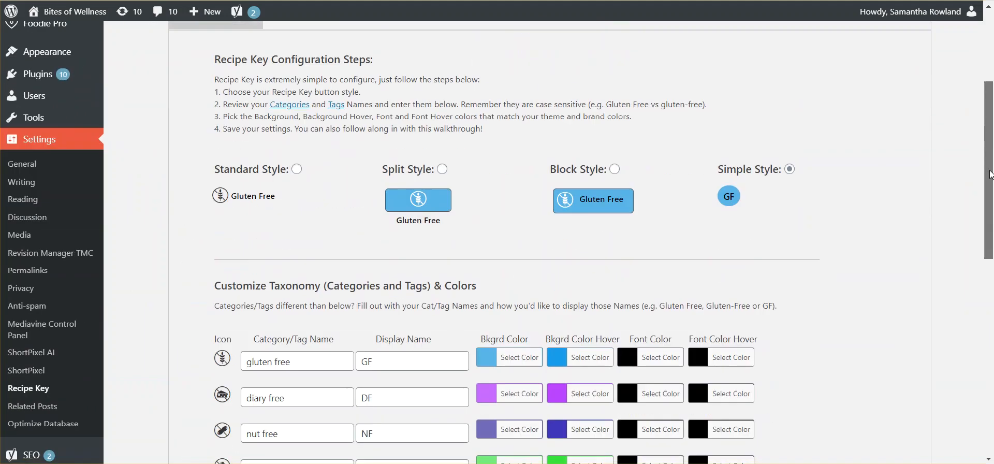
drag(305, 362, 224, 368)
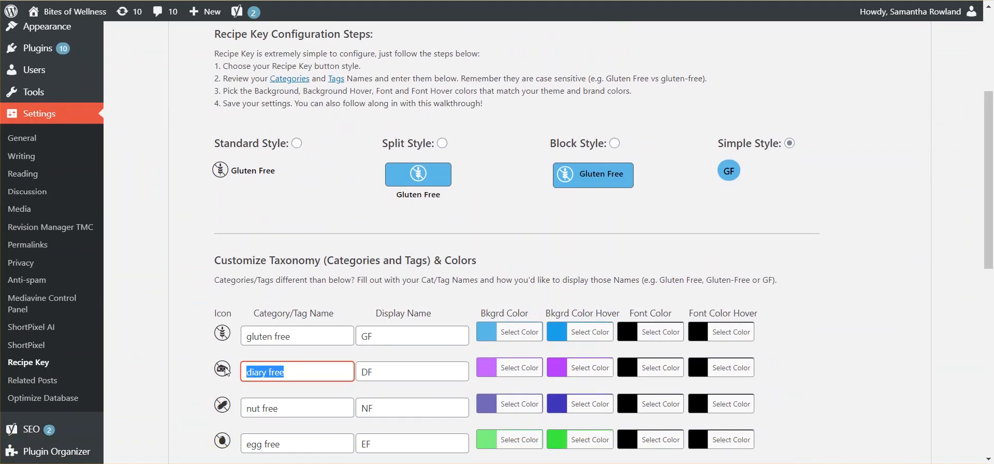
text(dairy free)
drag(989, 164, 987, 83)
drag(988, 113, 955, 395)
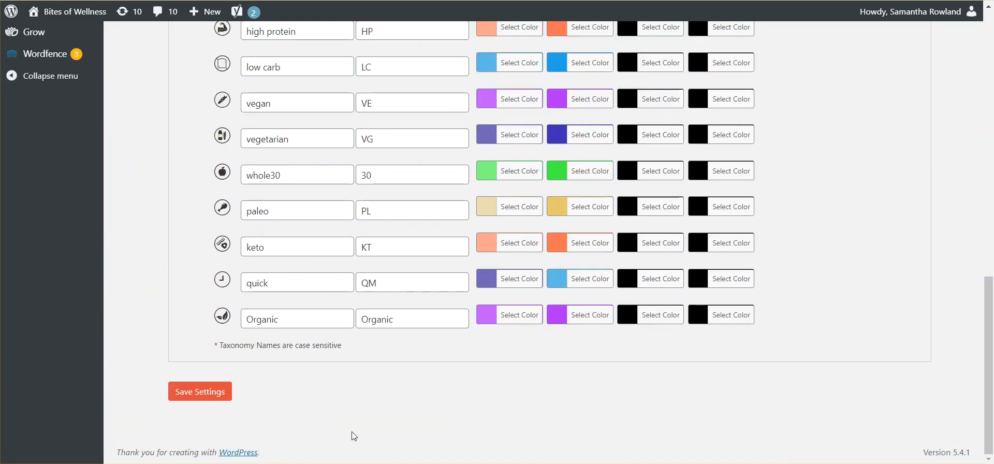
click(183, 396)
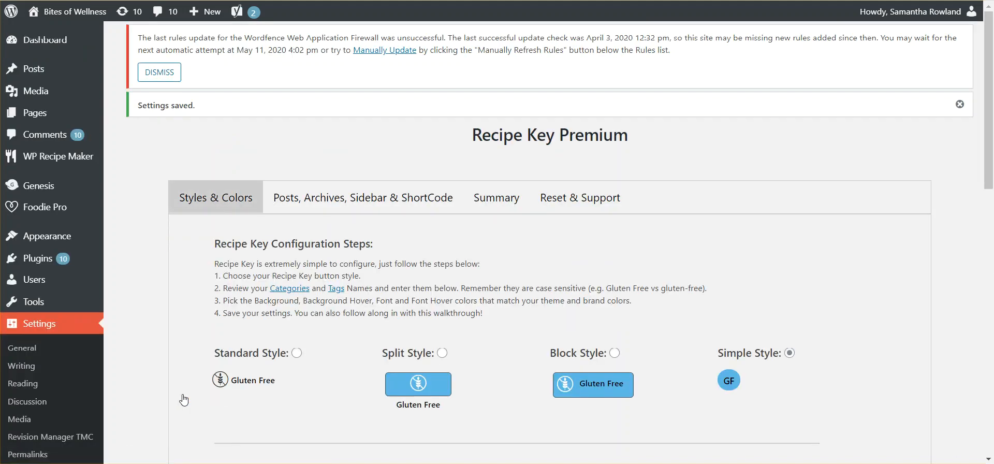
Recheck the taxonomy titles and links in the Recipe Key summary, including the dairy free entry
click(454, 197)
click(500, 207)
scroll(964, 170, down, 2)
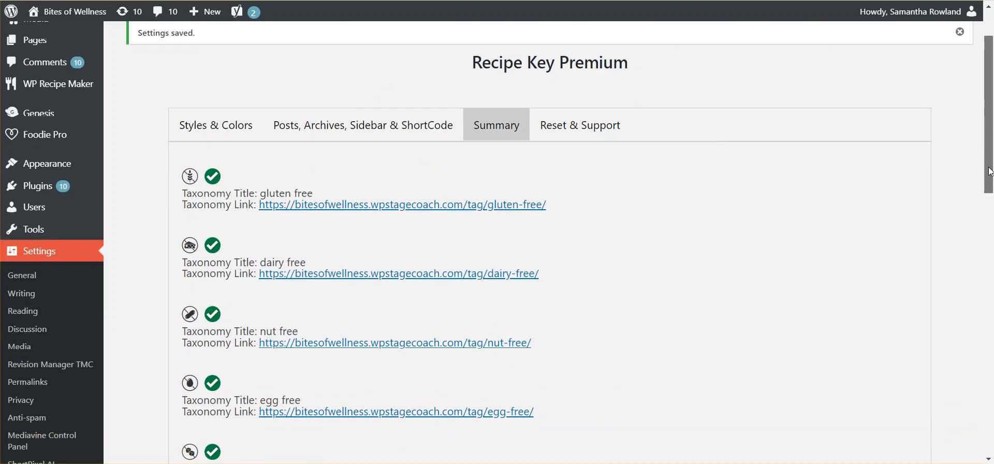
drag(989, 166, 991, 130)
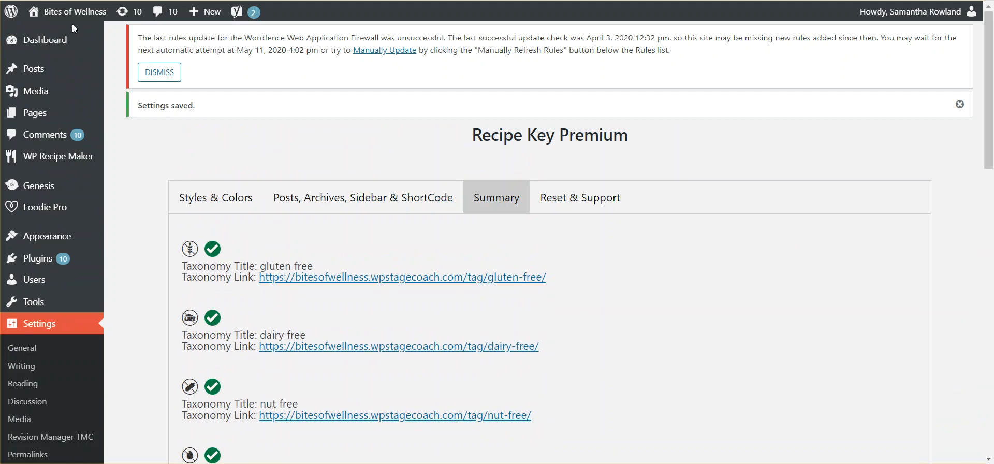
Visit the live site and examine the recipe key badges on the Creamy Lemon Tahini Pasta post and the Browse by Diet sidebar
mouse_move(66, 13)
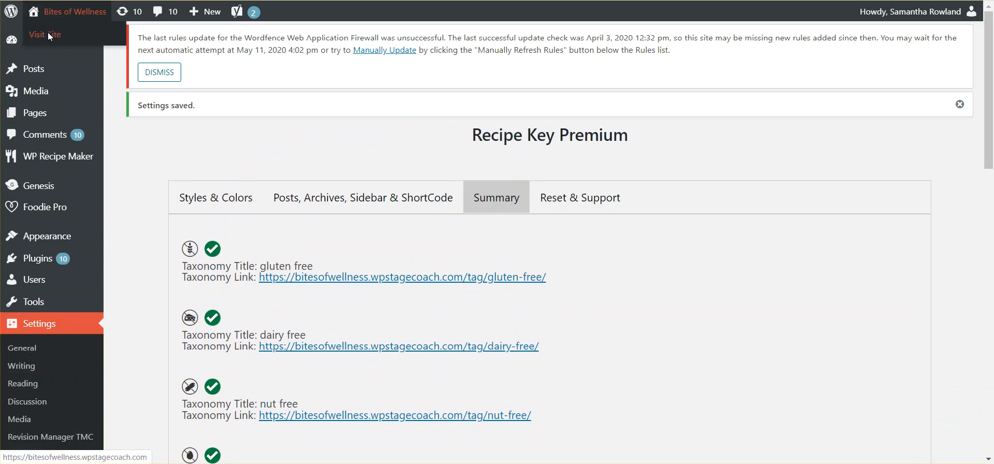
click(50, 35)
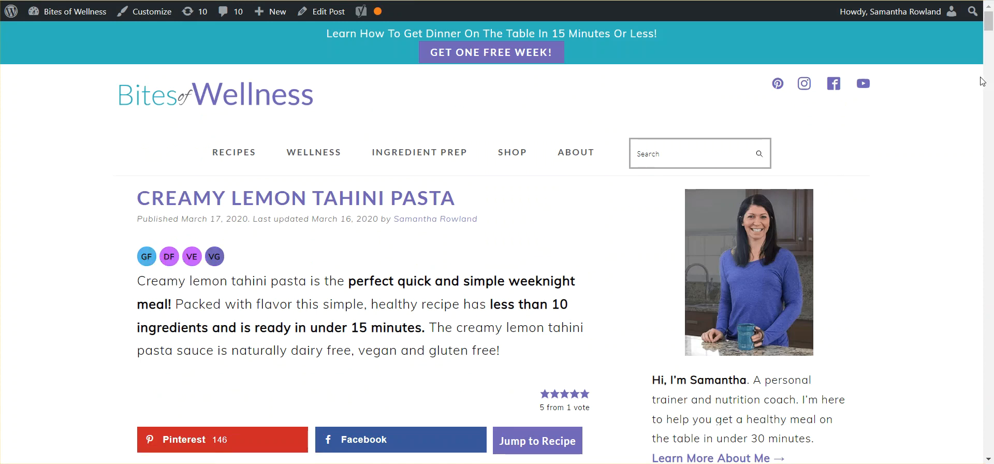
scroll(989, 39, down, 8)
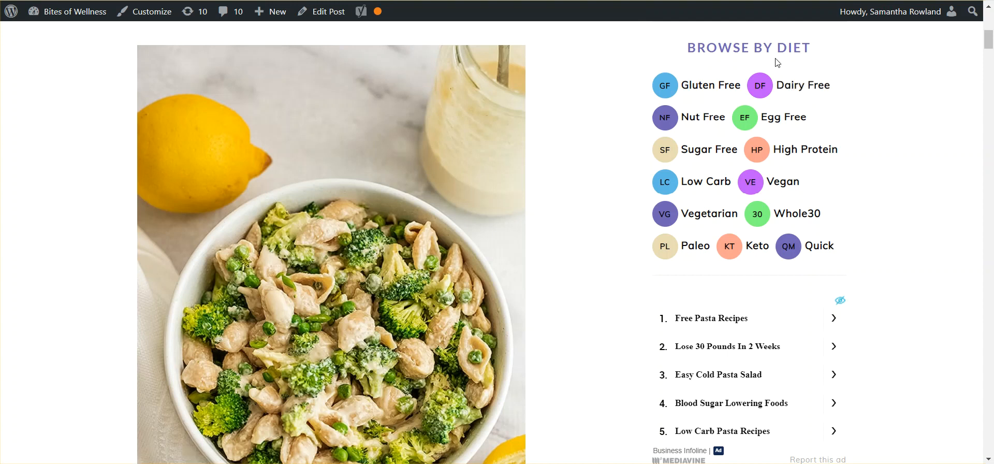
Open the WordPress dashboard in a new browser tab and go to the Recipe Key settings page
mouse_move(73, 18)
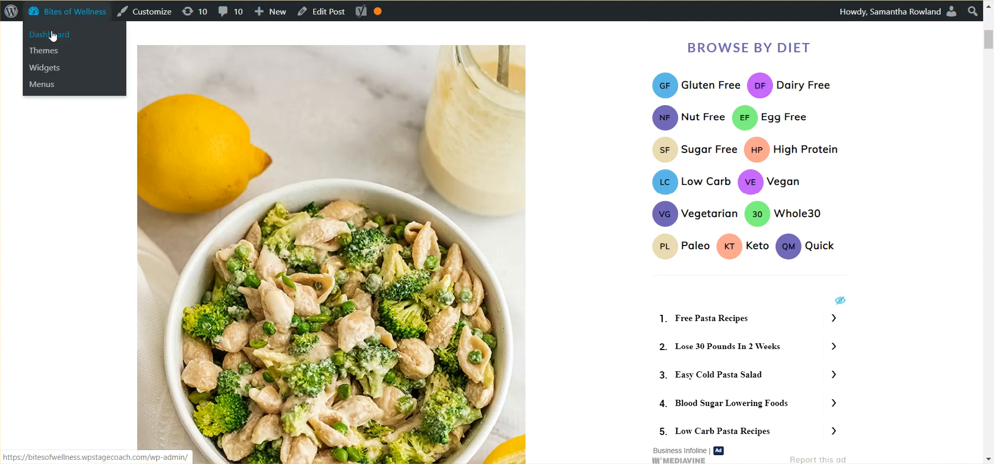
right_click(51, 34)
click(67, 44)
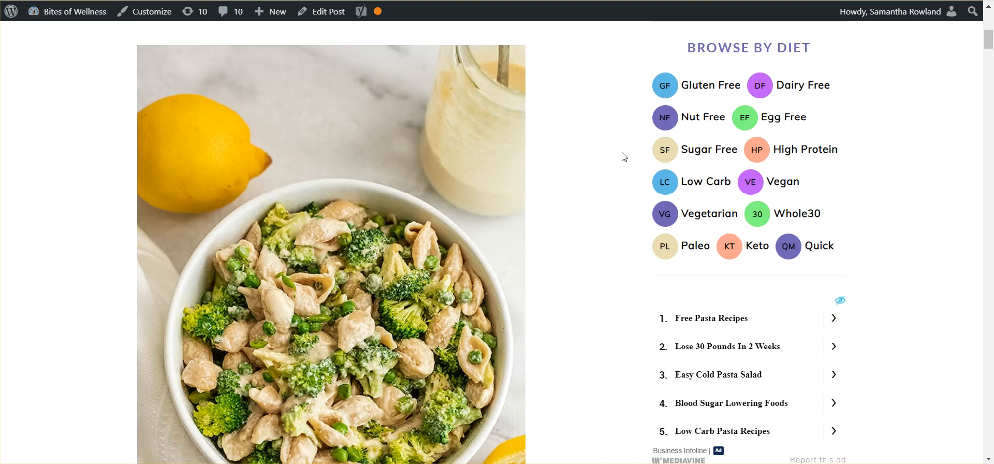
key(ctrl+Tab)
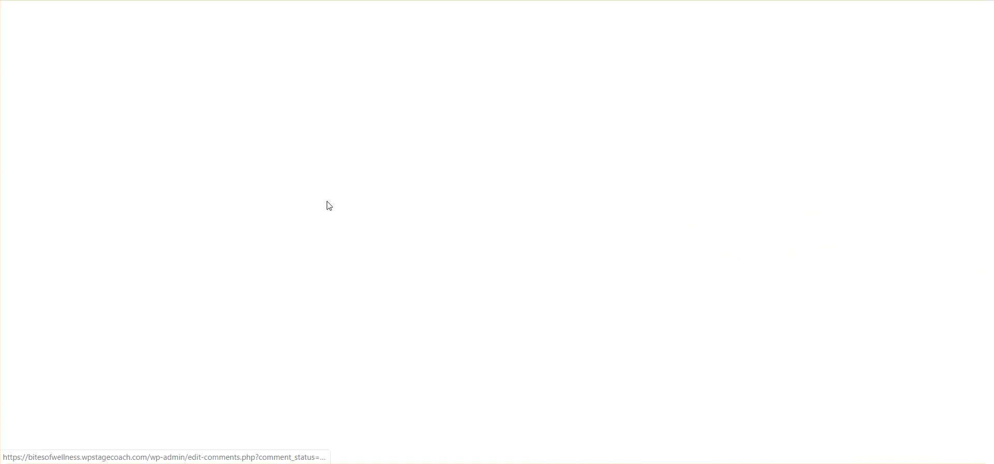
mouse_move(42, 287)
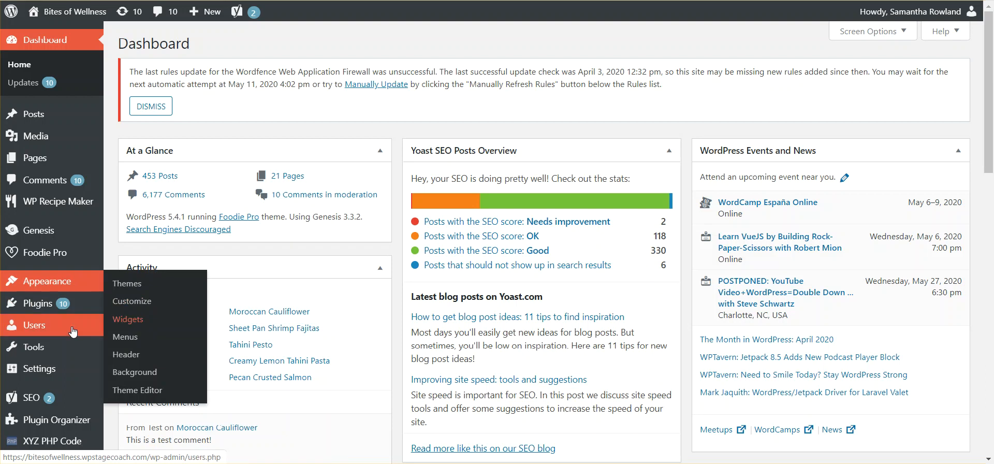
mouse_move(43, 368)
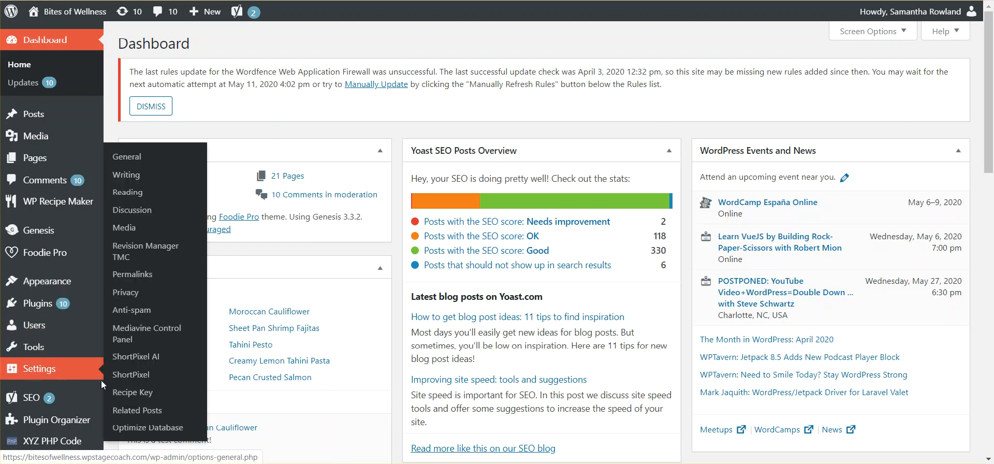
click(138, 392)
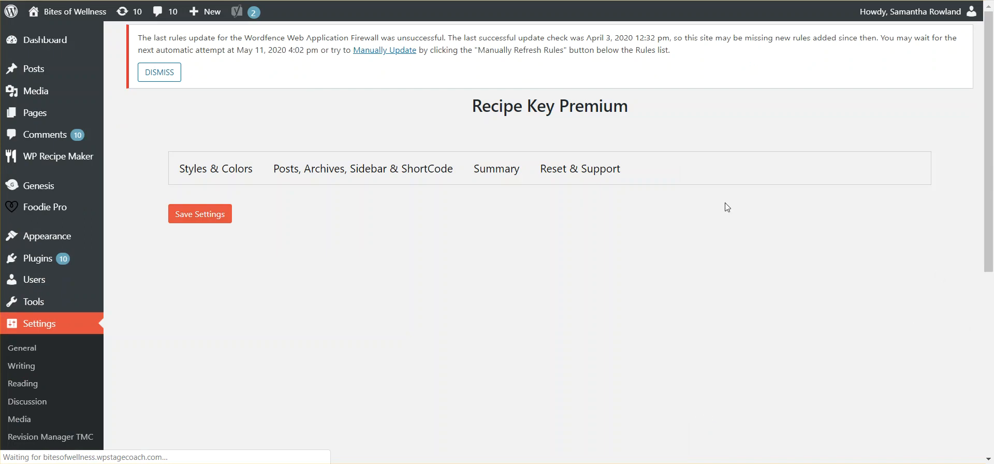
Enable Simple Style Remove Name under Sidebar Customization and save the Recipe Key settings
click(365, 180)
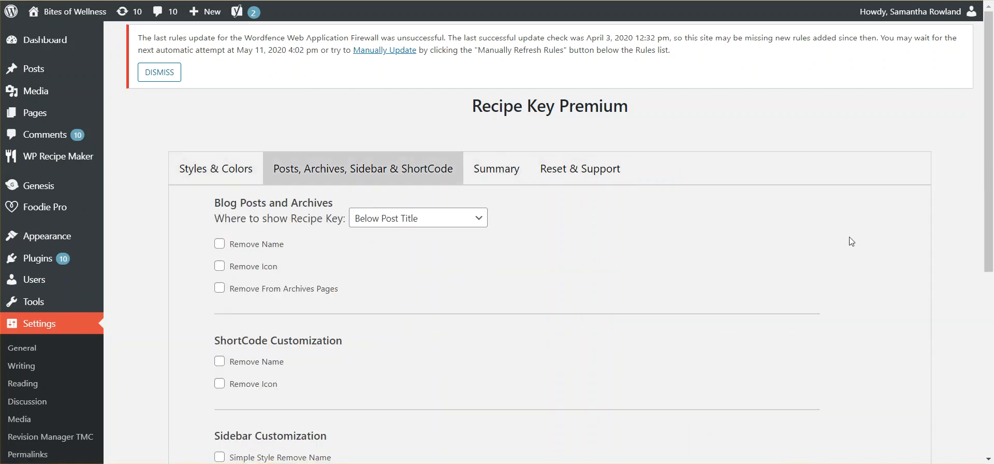
scroll(559, 290, down, 2)
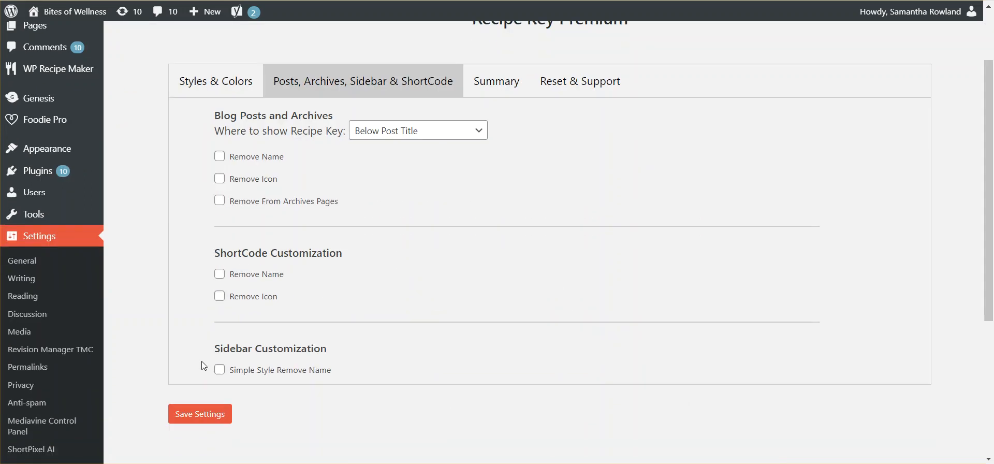
click(219, 369)
click(213, 414)
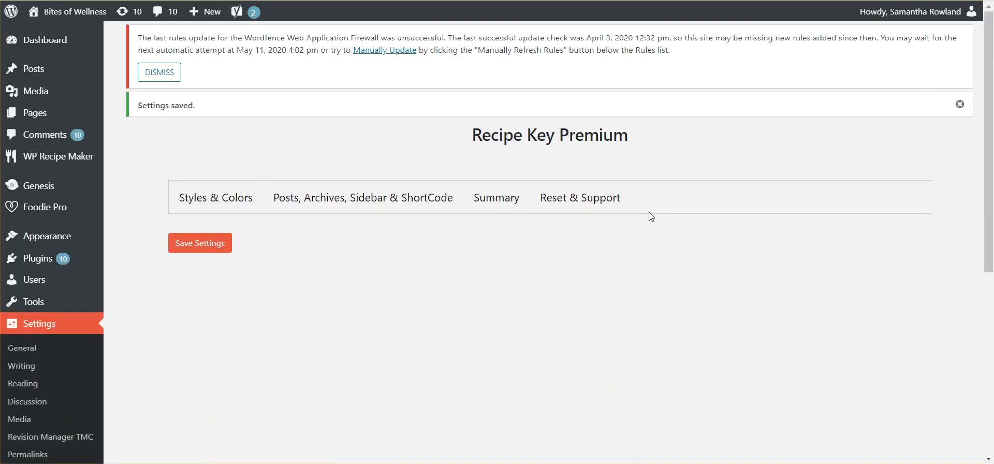
View the Recipe Key reset and support options
click(570, 192)
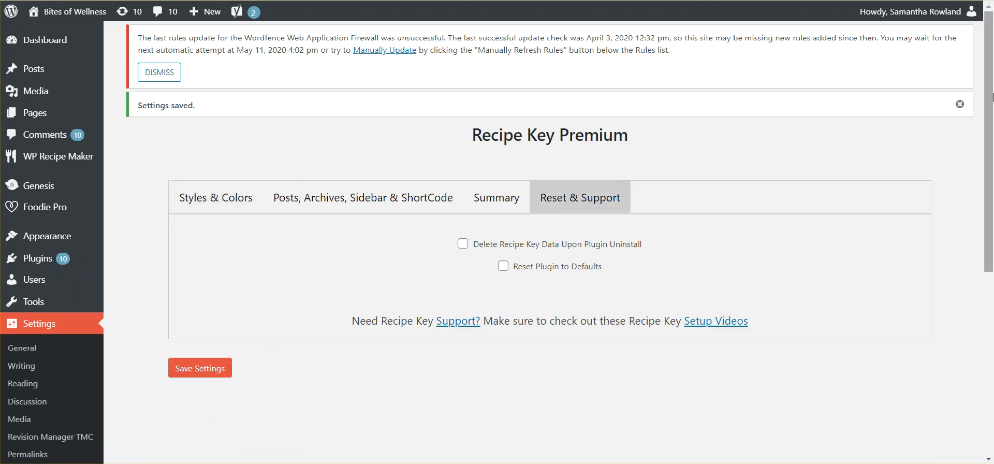